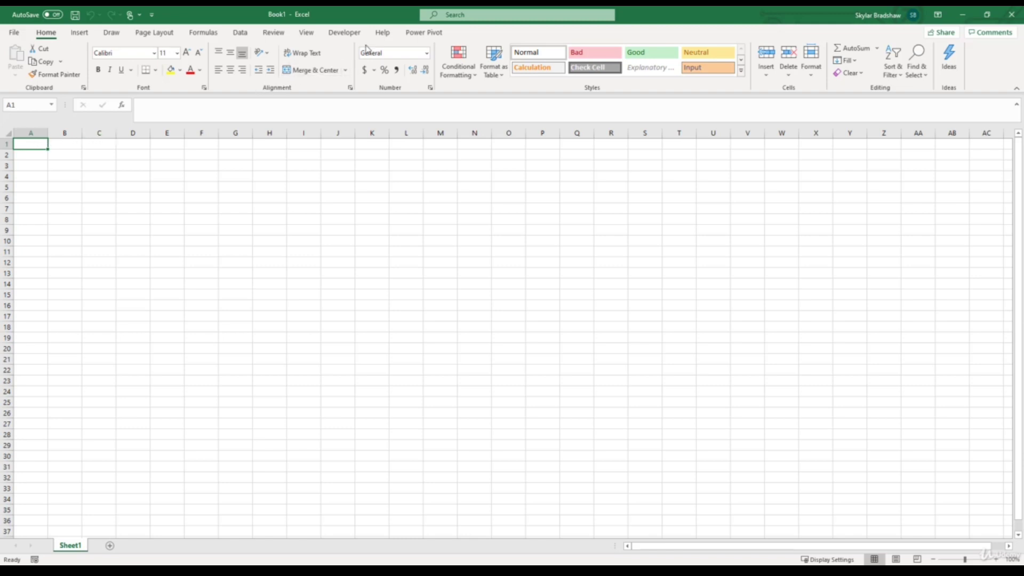
- Show the Power Pivot ribbon commands for the blank Book1 workbook
left_click(418, 33)
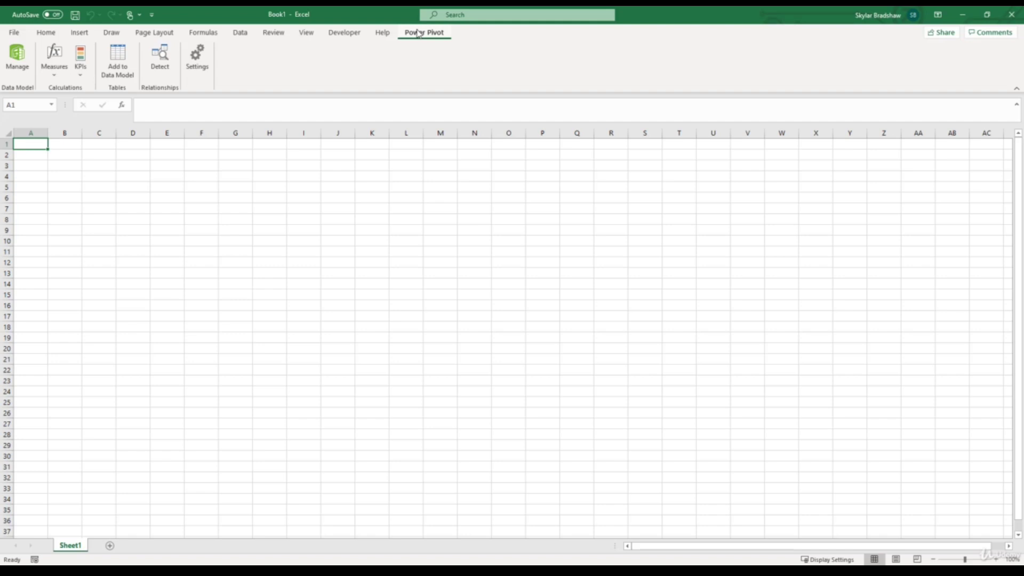
- Open the Power Pivot for Excel window via Manage and show the From Database import options
left_click(68, 219)
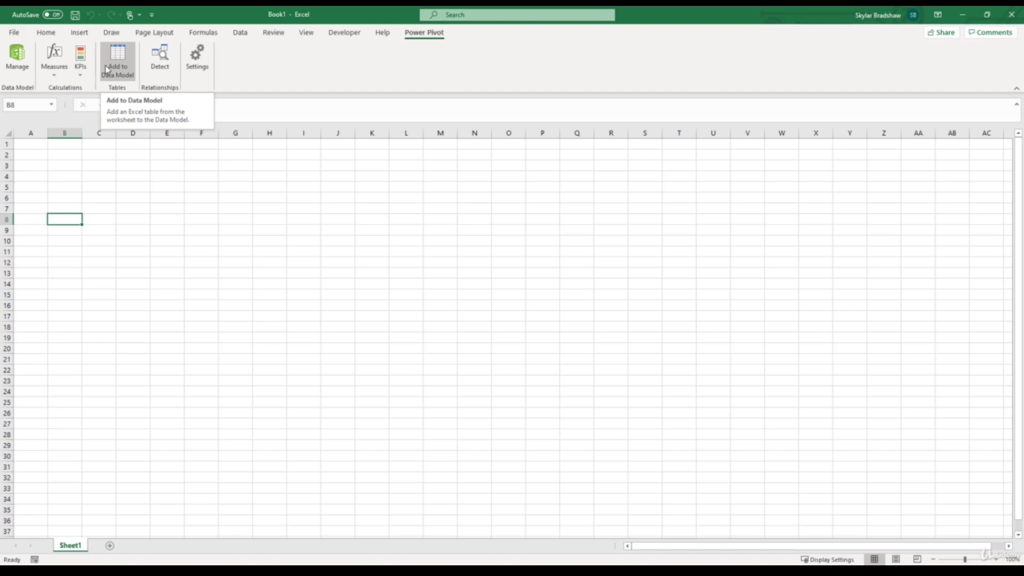
left_click(23, 58)
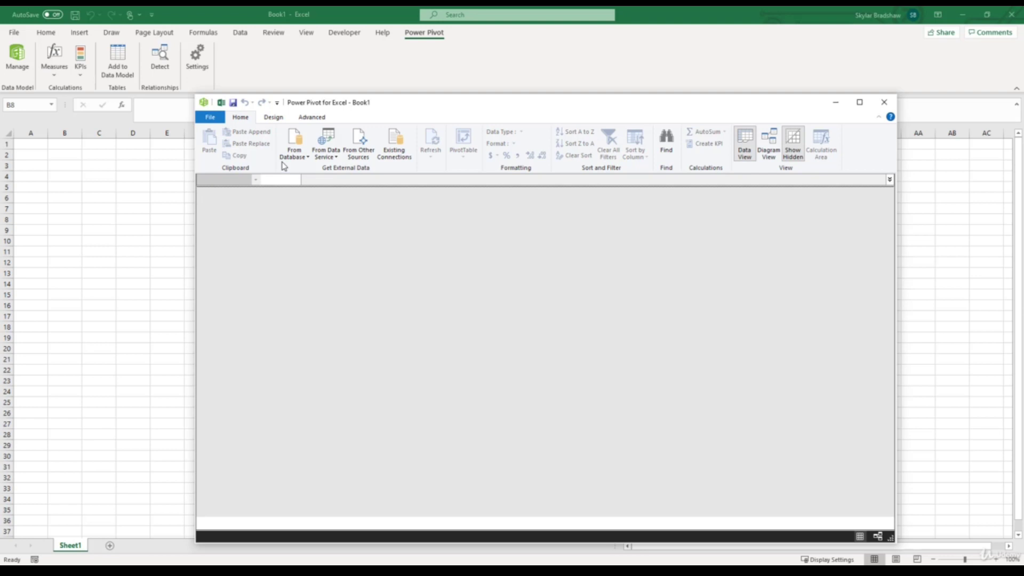
left_click(292, 159)
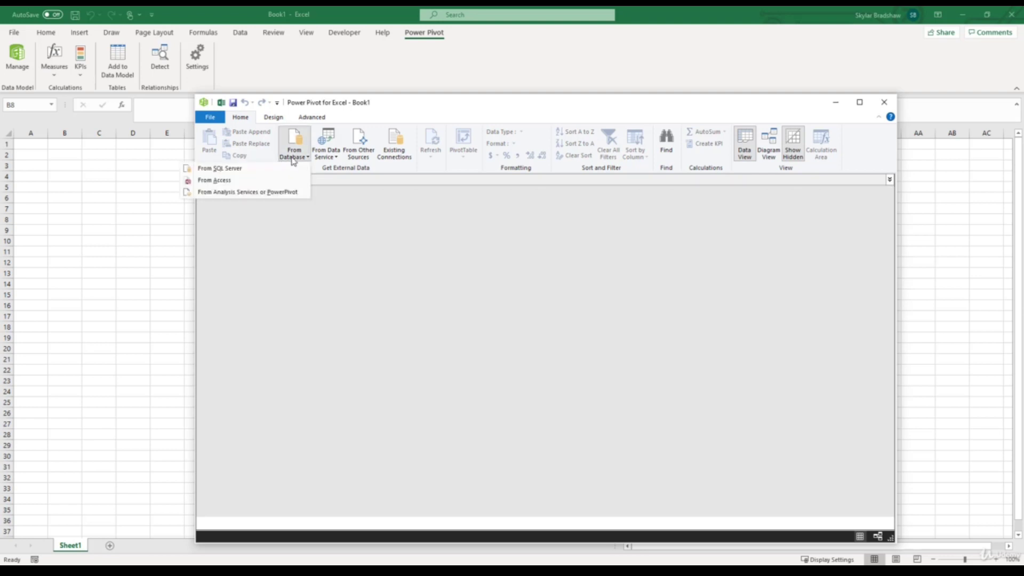
- Choose Excel File as the source under From Other Sources and reach its connection page
left_click(363, 151)
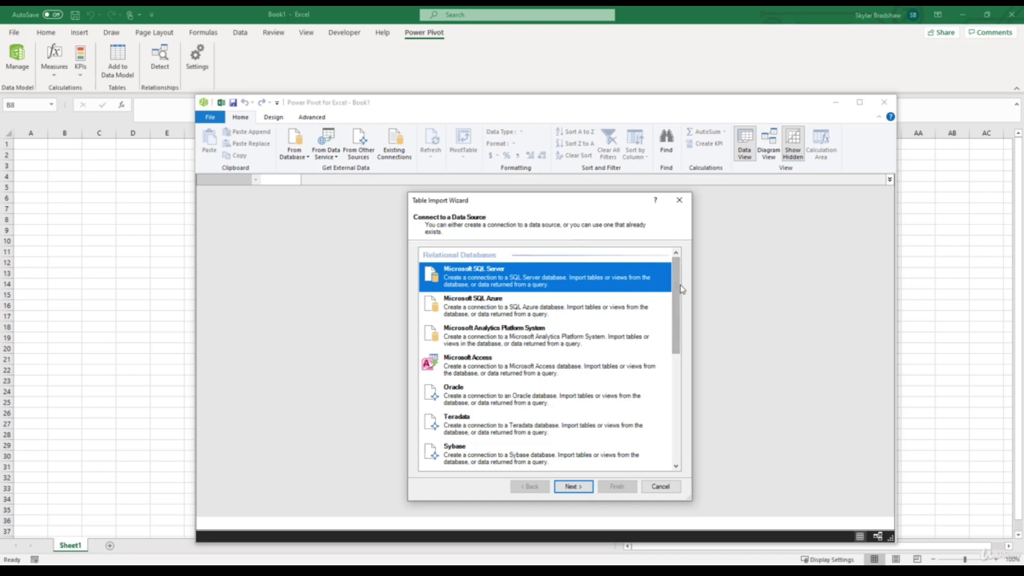
left_click_drag(685, 293, 686, 407)
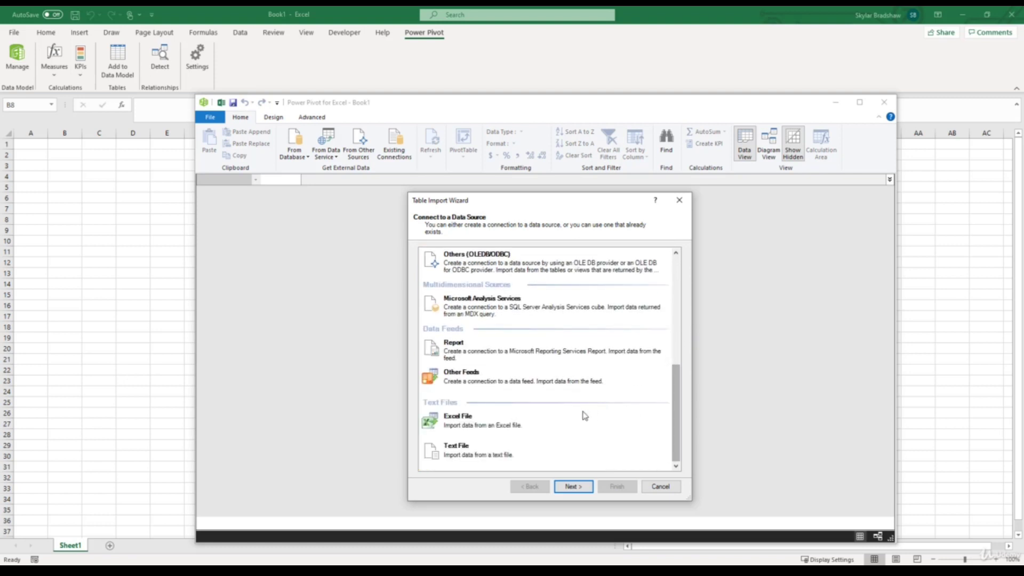
left_click(501, 425)
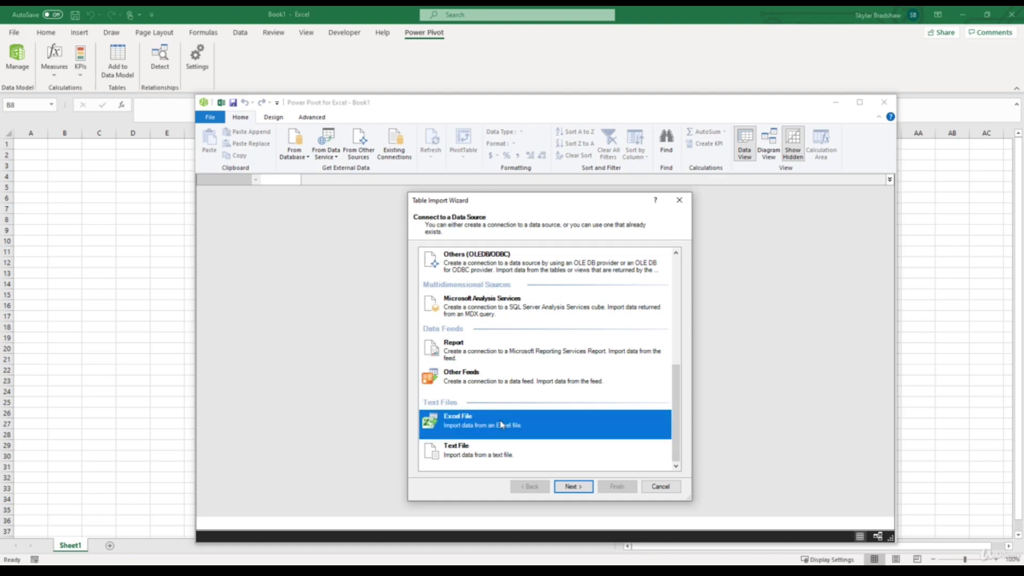
left_click(574, 487)
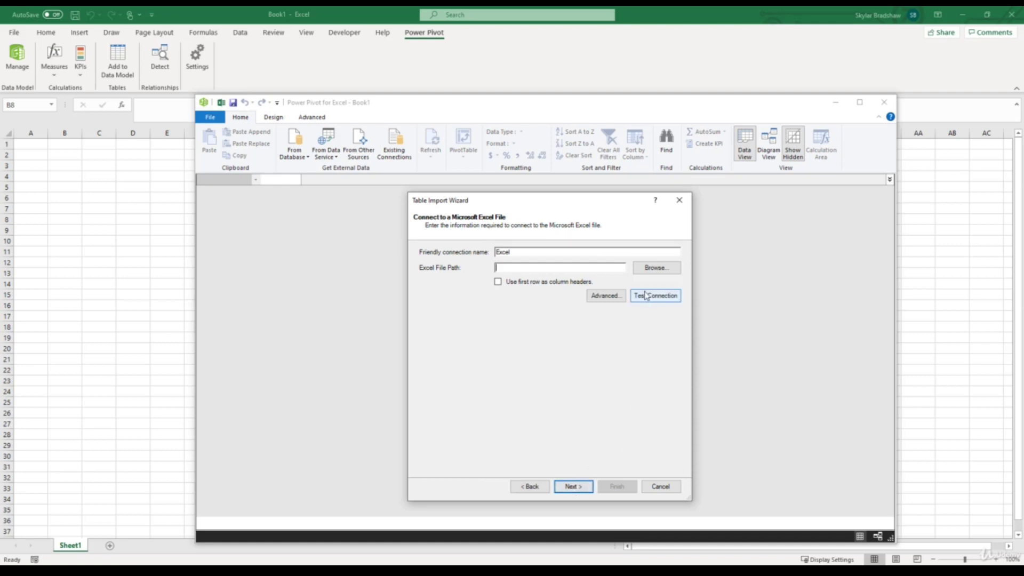
- Point the import connection to PowerPivot Data Tables.xlsx on the Desktop
left_click(652, 268)
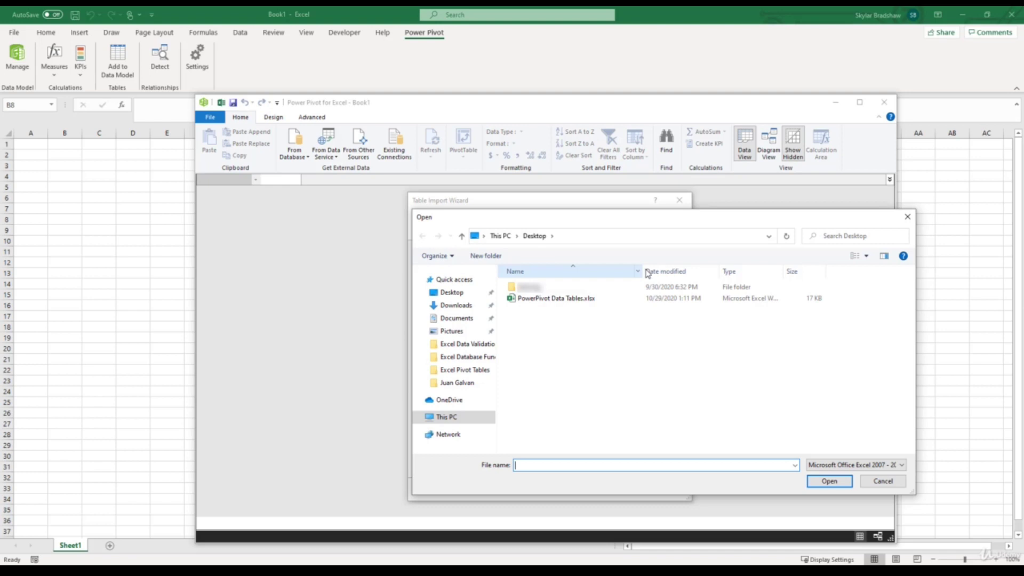
left_click(594, 301)
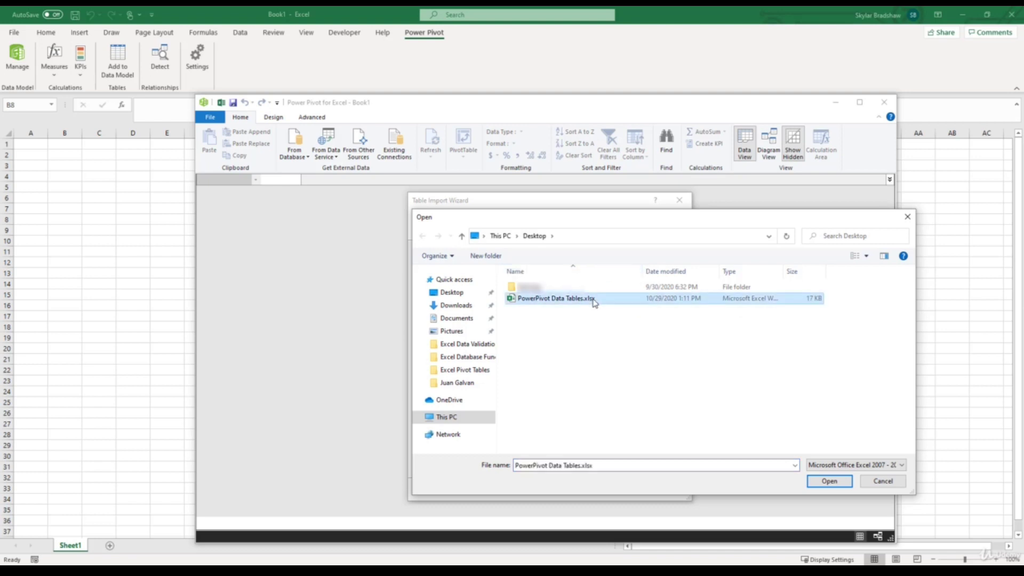
left_click(815, 483)
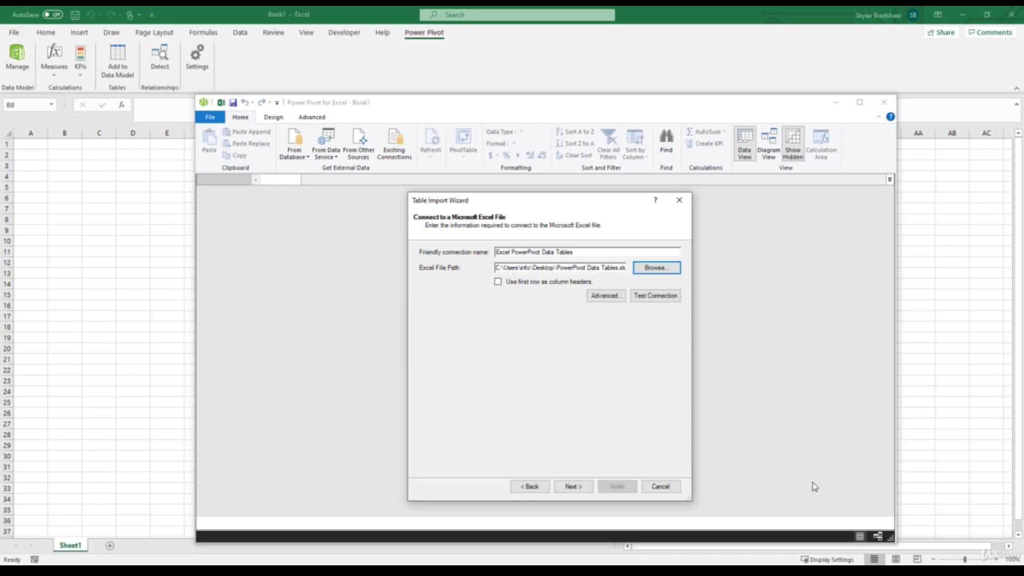
- Import all three tables (Customer, Product, Sales Data) using the first row as column headers
left_click(498, 283)
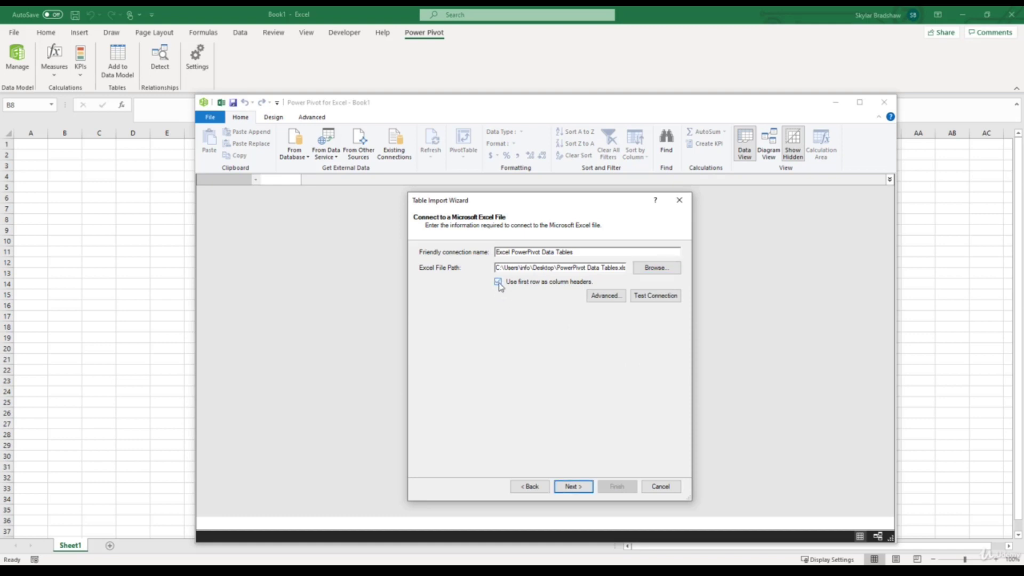
left_click(576, 488)
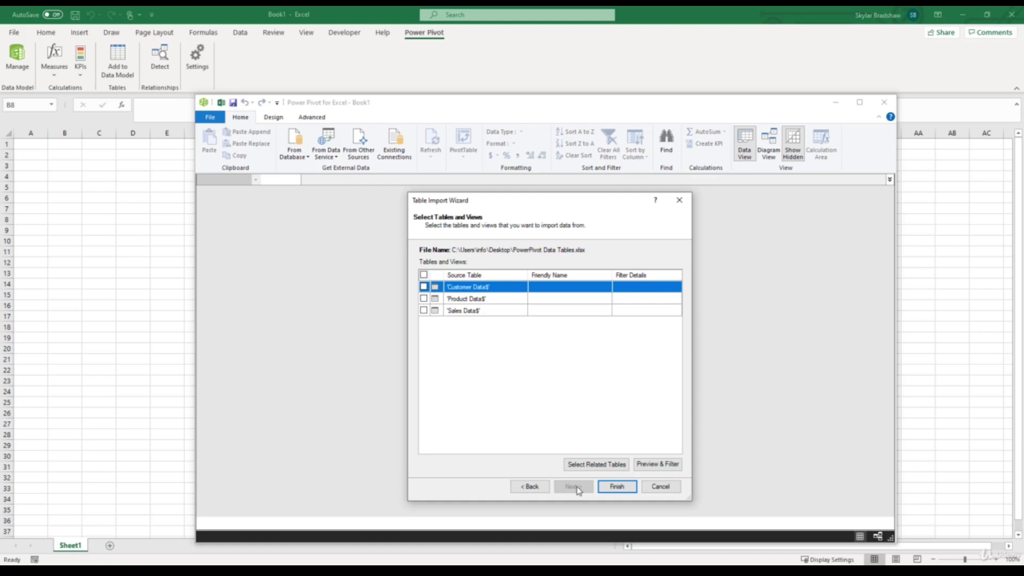
left_click(423, 275)
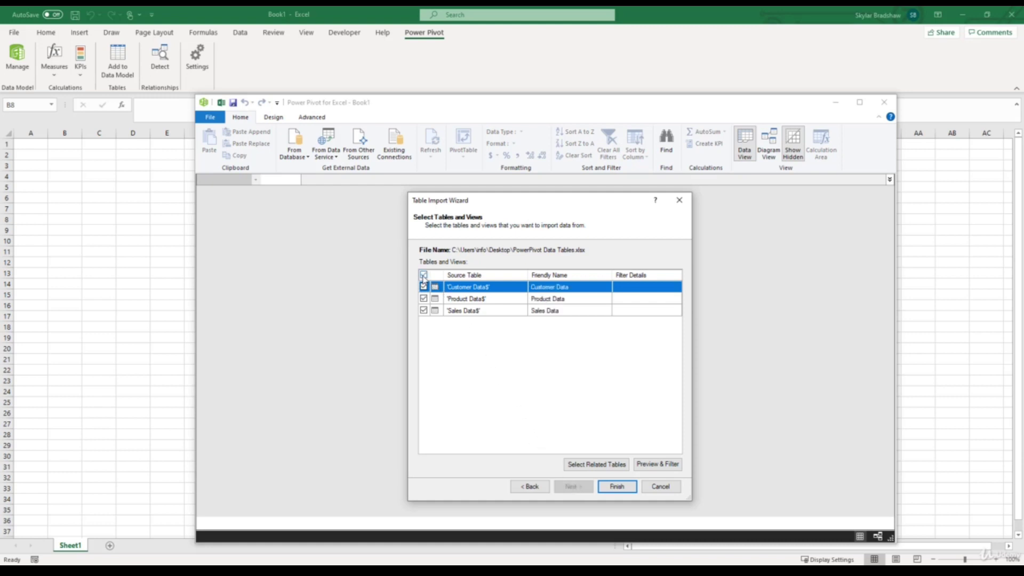
left_click(616, 486)
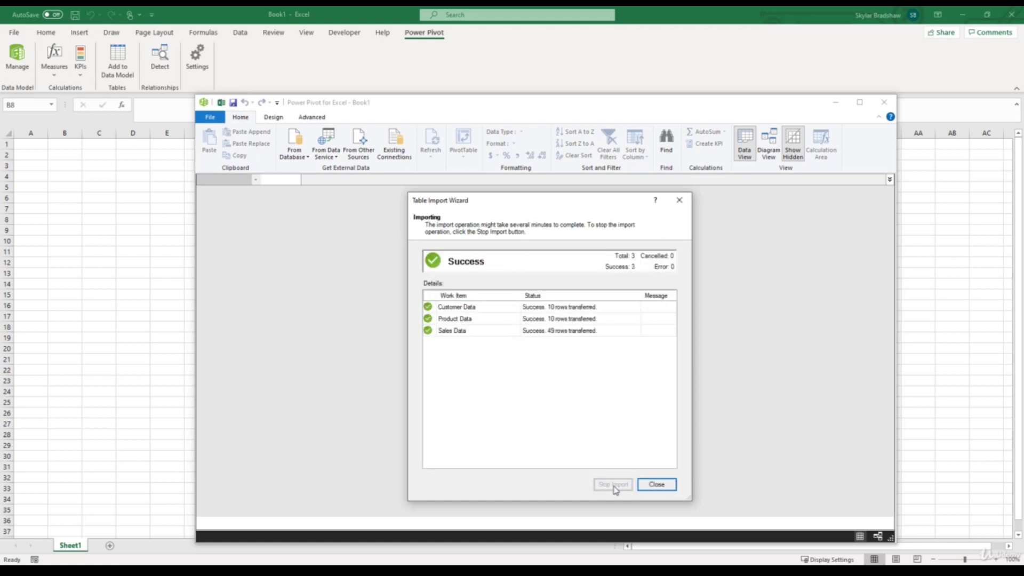
- Close the import summary and review the Product Data table, then the Sales Data table
left_click(653, 483)
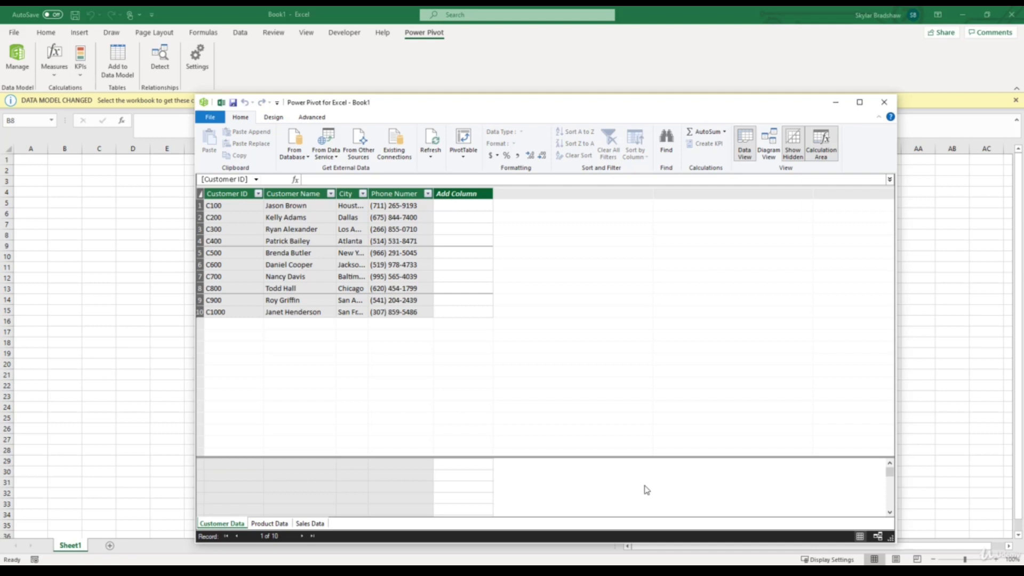
left_click(257, 524)
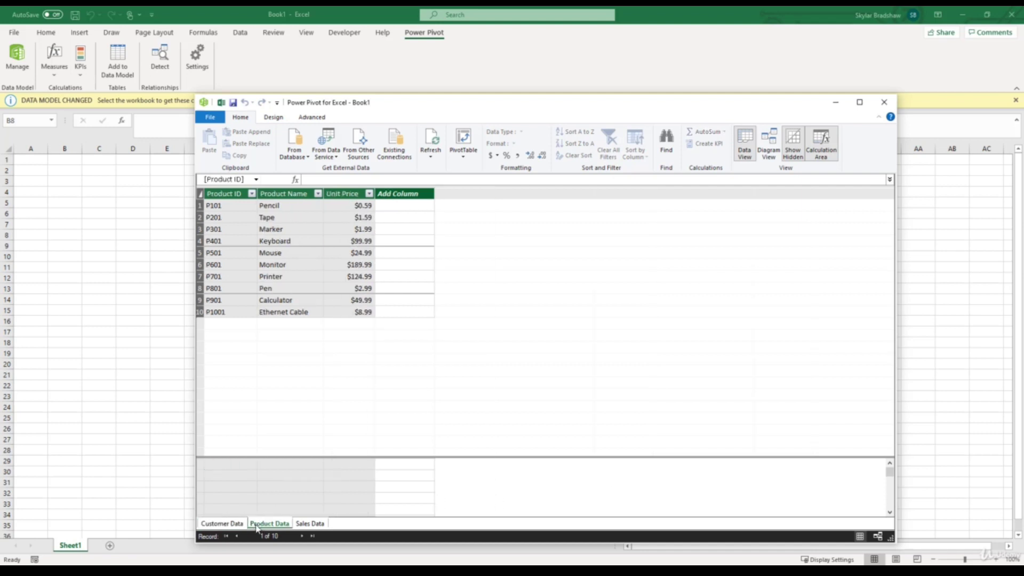
left_click(307, 524)
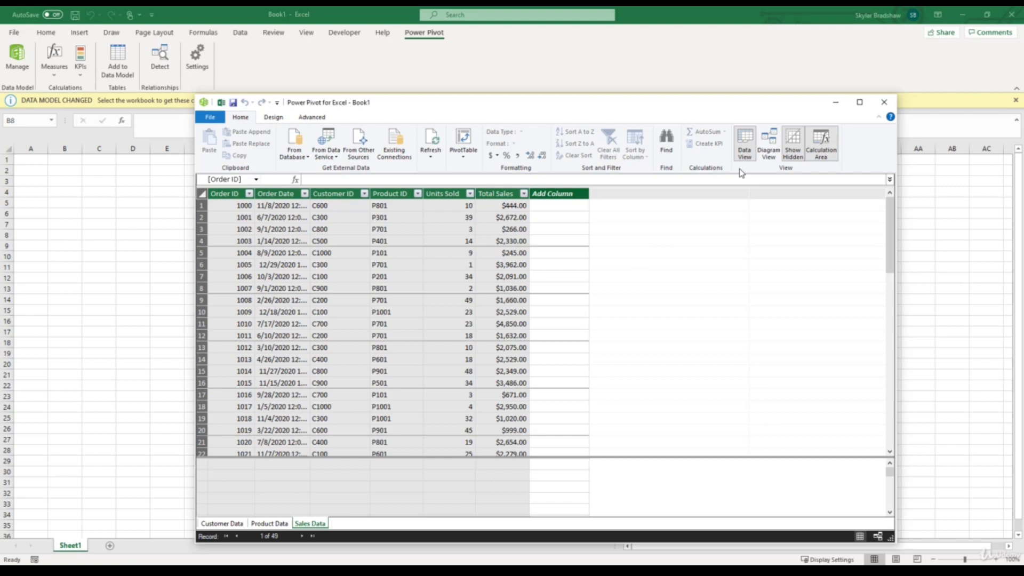
- In Diagram View, stretch the Sales Data box to show all six fields, then return to Data View
left_click(768, 153)
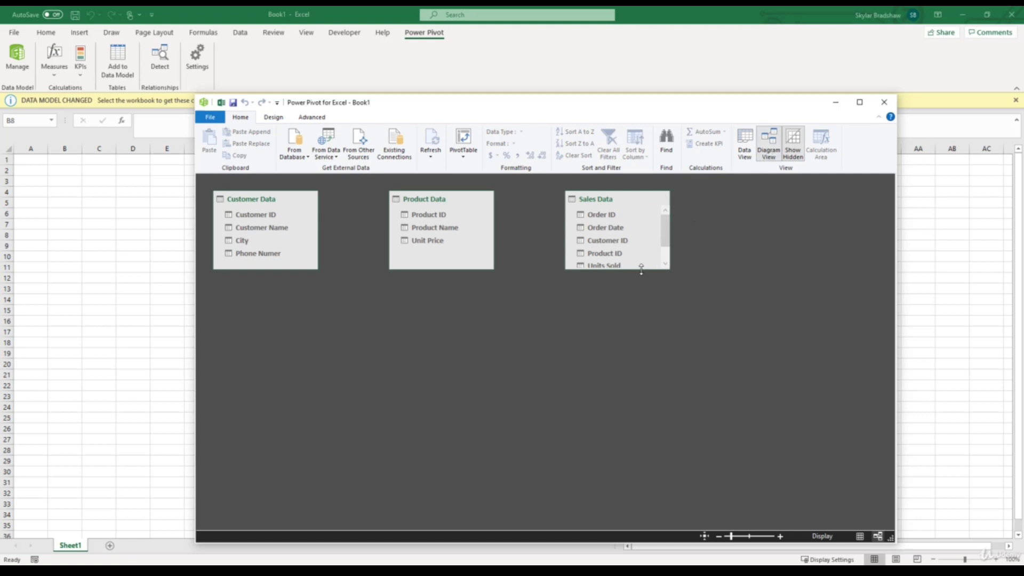
left_click_drag(641, 270, 637, 301)
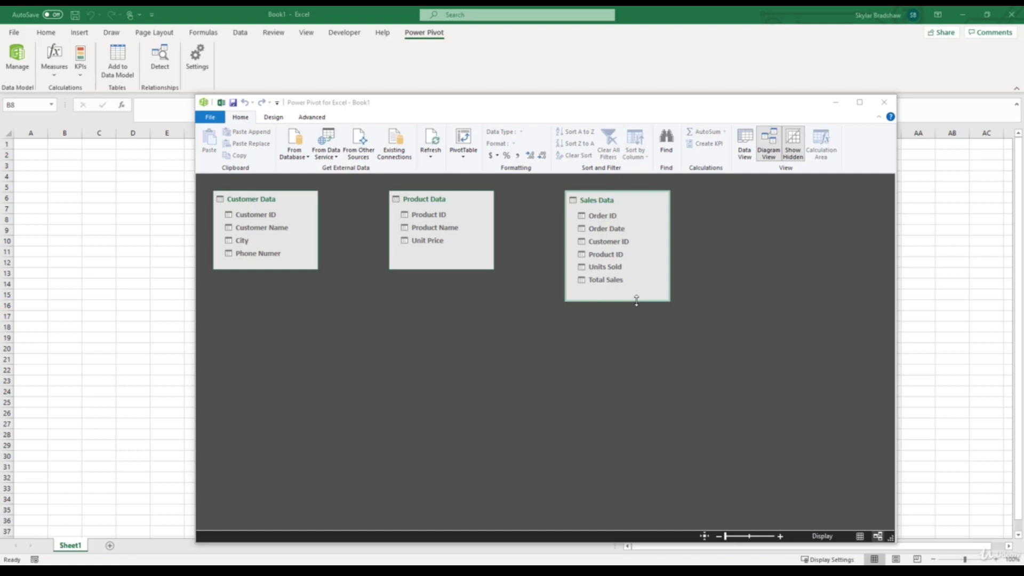
left_click(744, 143)
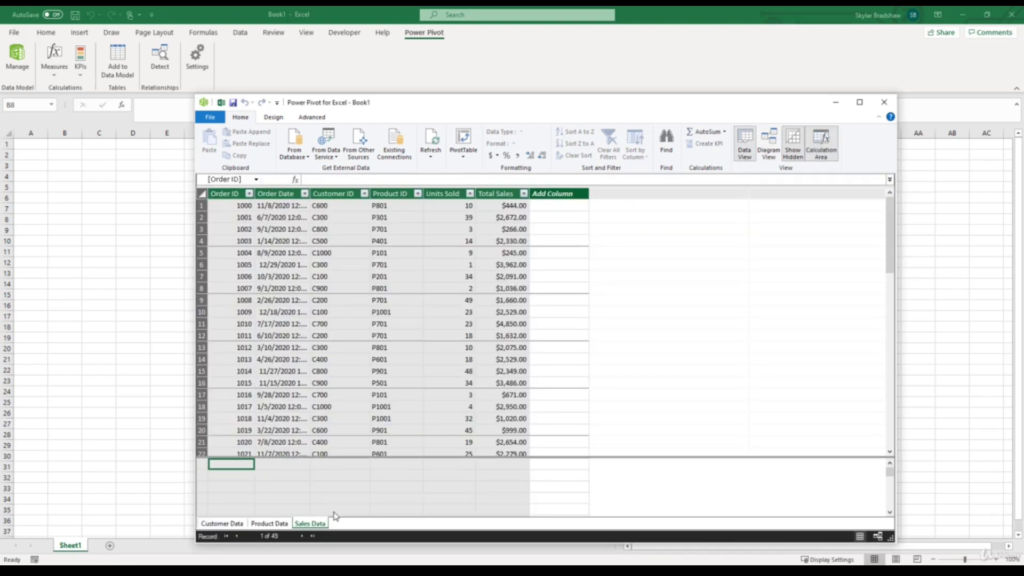
- Switch from the Sales Data grid to the 10-row Customer Data table
left_click(316, 525)
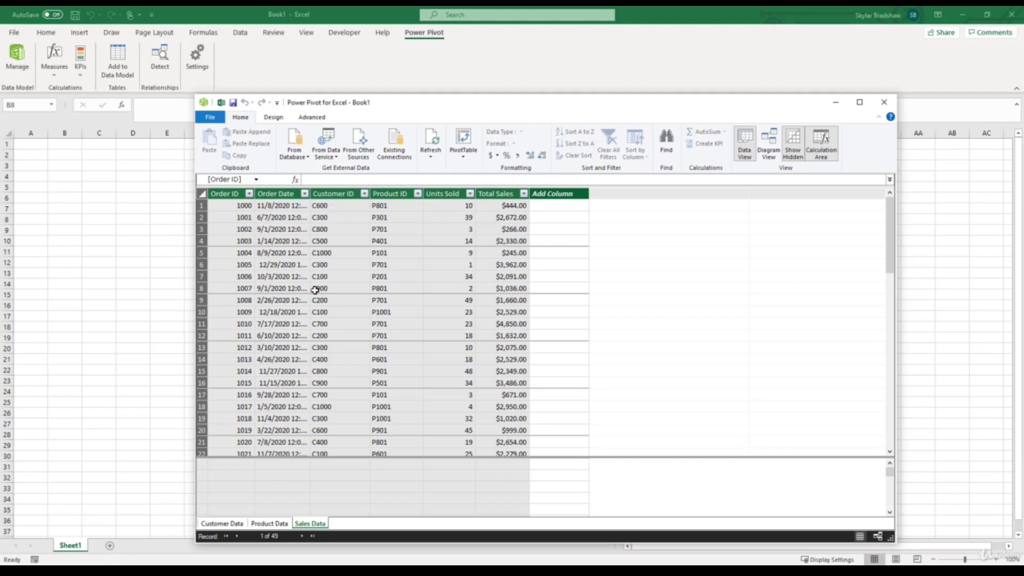
left_click(232, 524)
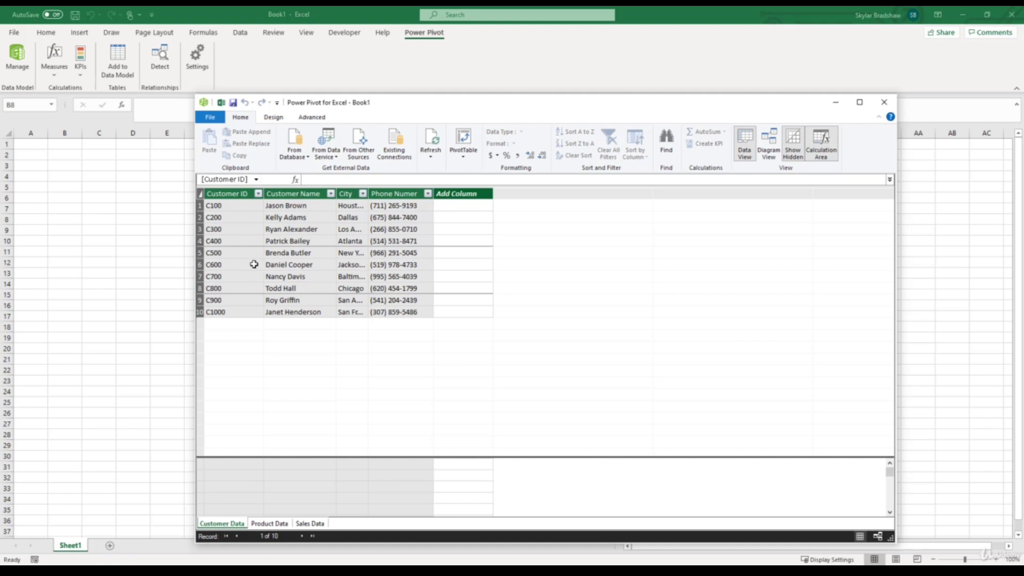
- Arrange the diagram with Sales Data in the middle and relate it to Customer Data on Customer ID
left_click(768, 151)
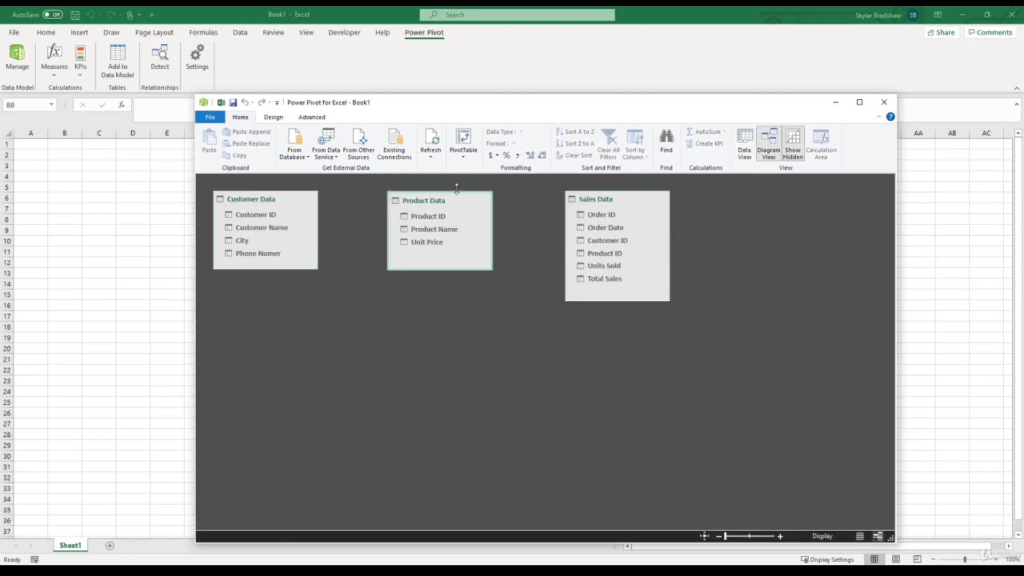
mouse_move(432, 206)
left_click_drag(432, 206, 501, 206)
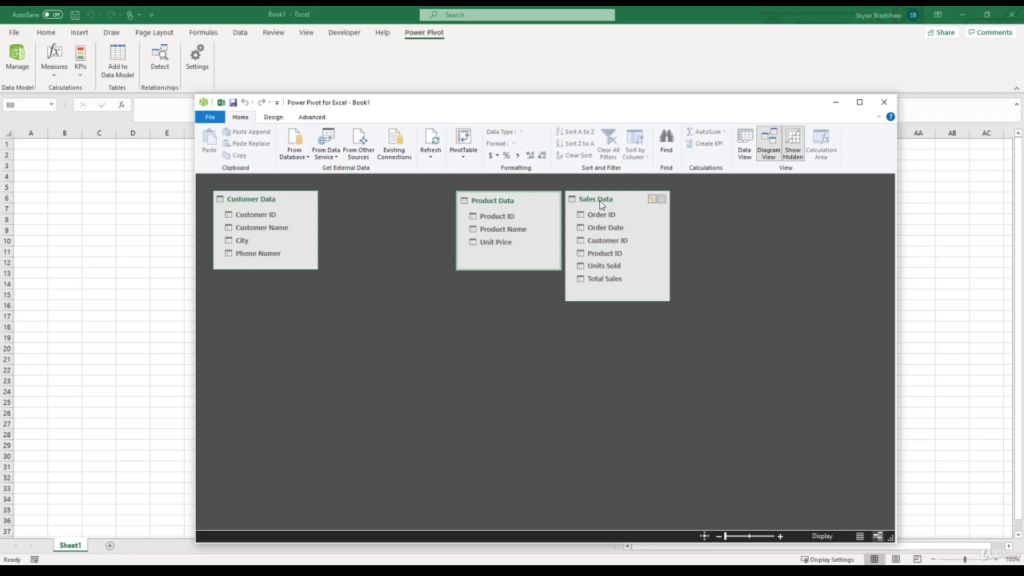
left_click_drag(600, 203, 376, 207)
left_click_drag(457, 207, 469, 209)
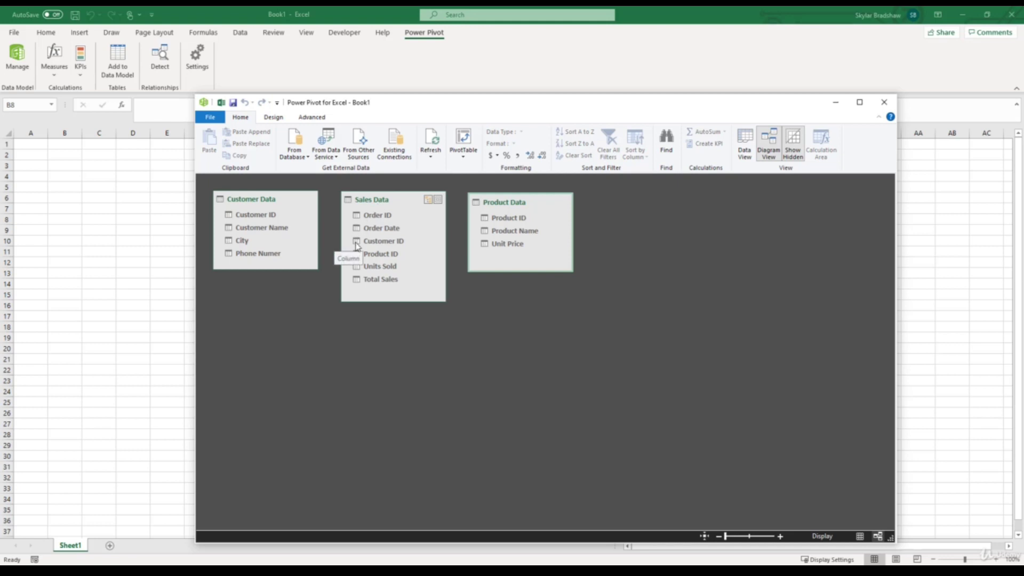
left_click_drag(356, 244, 249, 216)
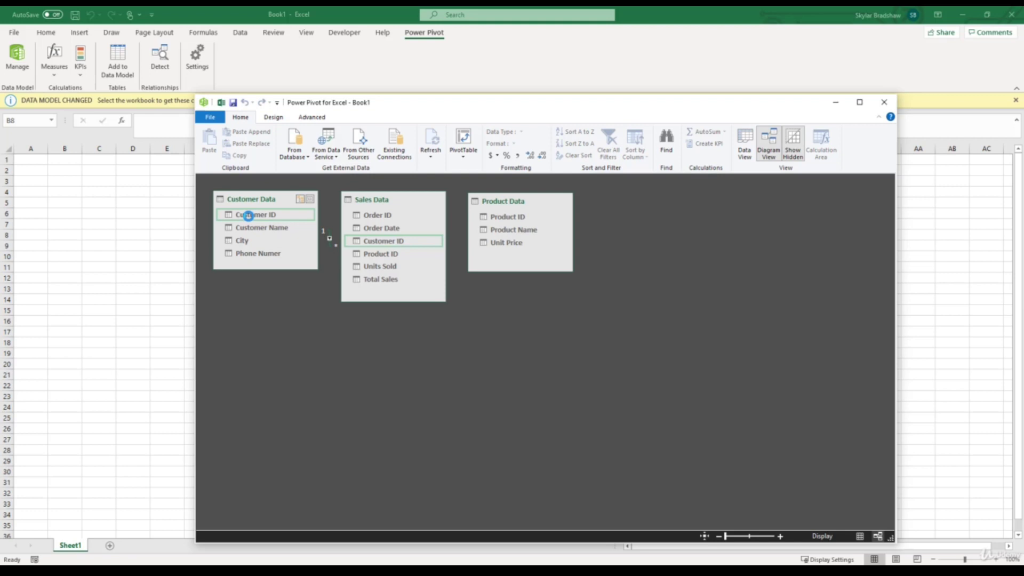
left_click(741, 153)
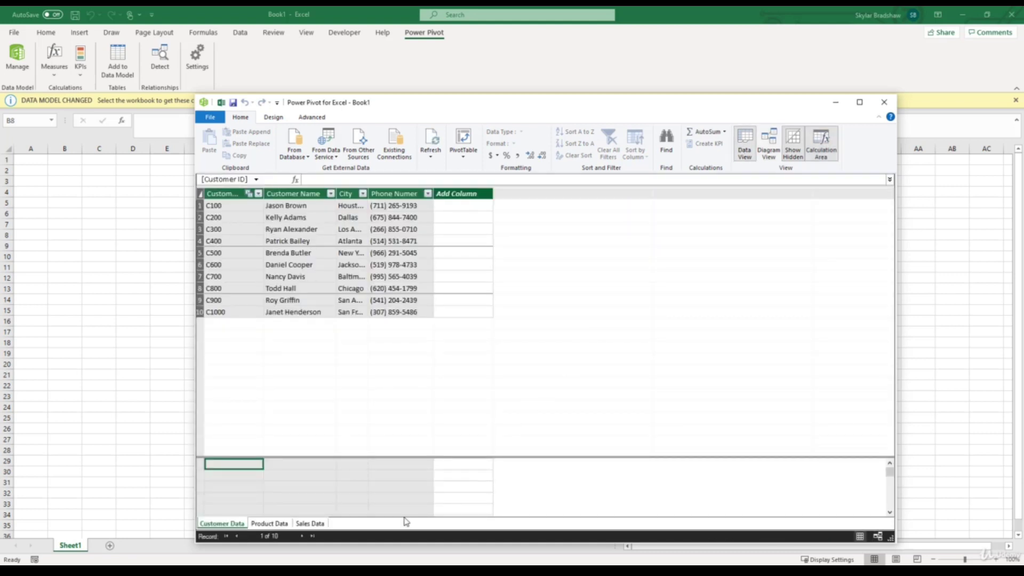
left_click(310, 524)
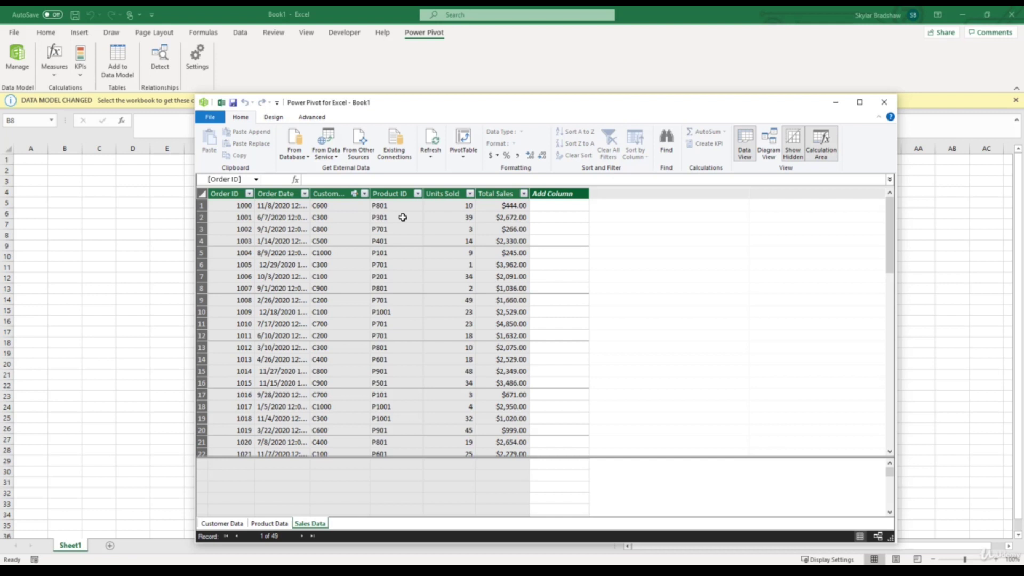
left_click(283, 523)
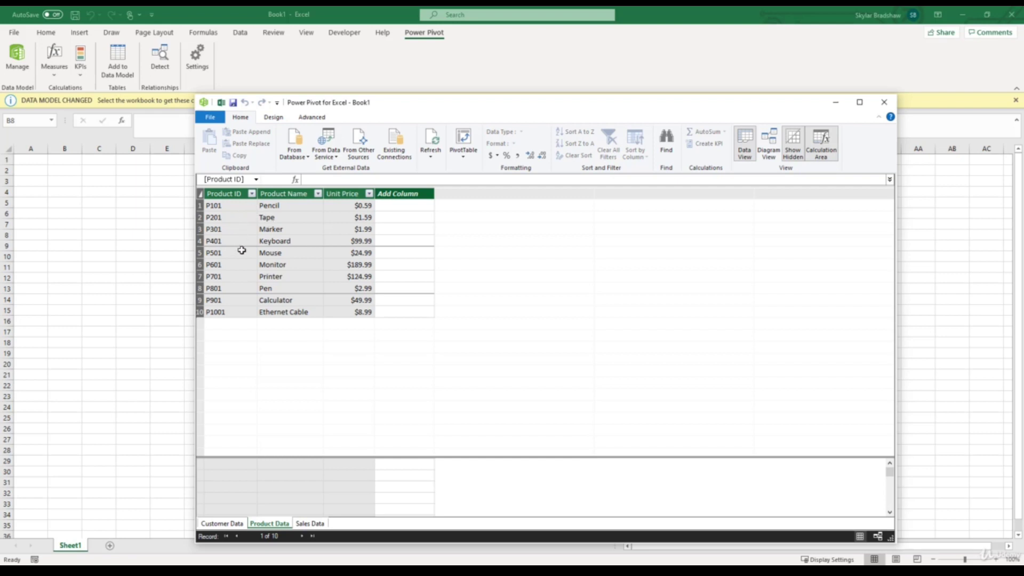
left_click(762, 151)
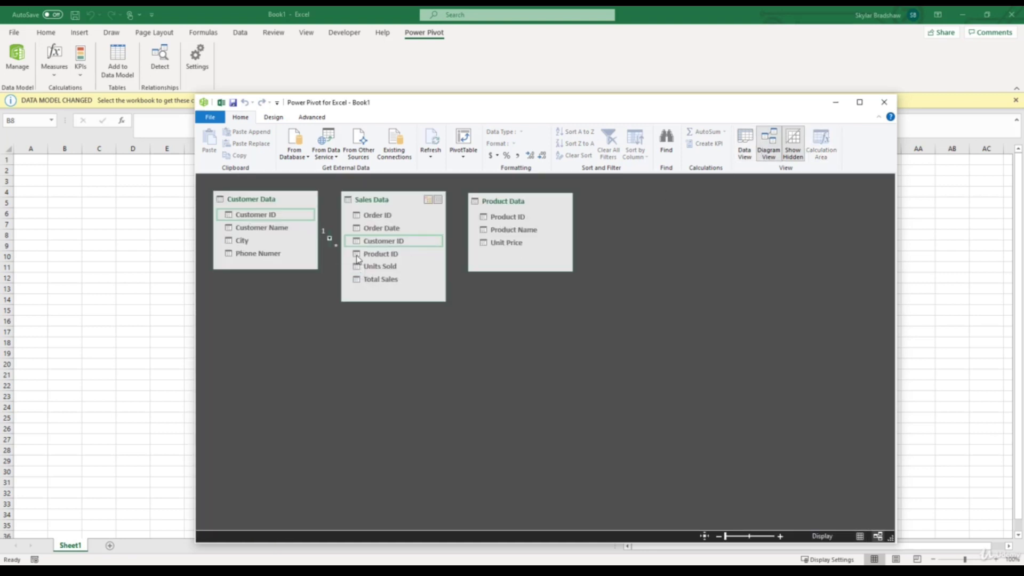
- Relate Sales Data's Product ID to Product Data's Product ID in the diagram
left_click_drag(357, 260, 485, 221)
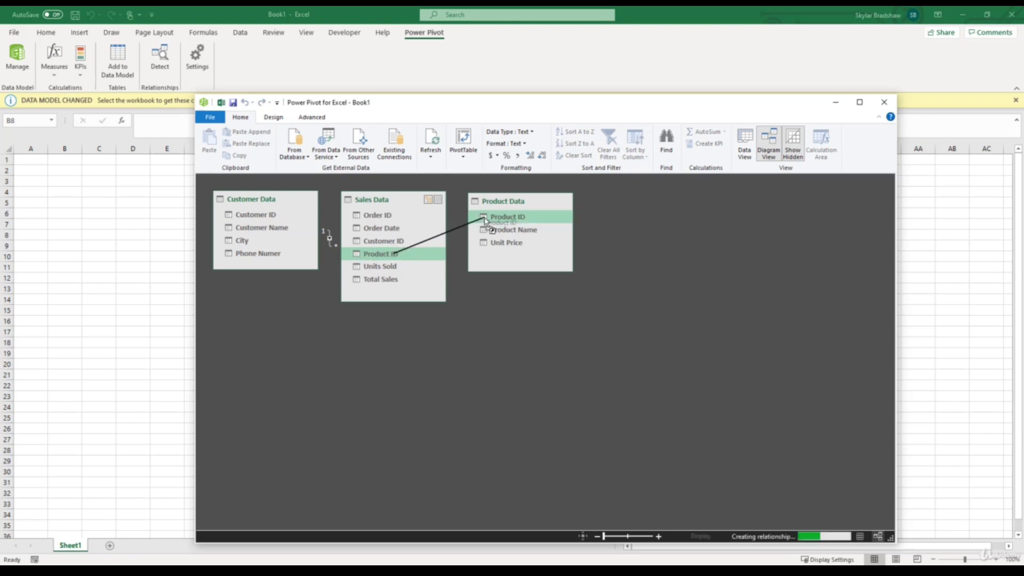